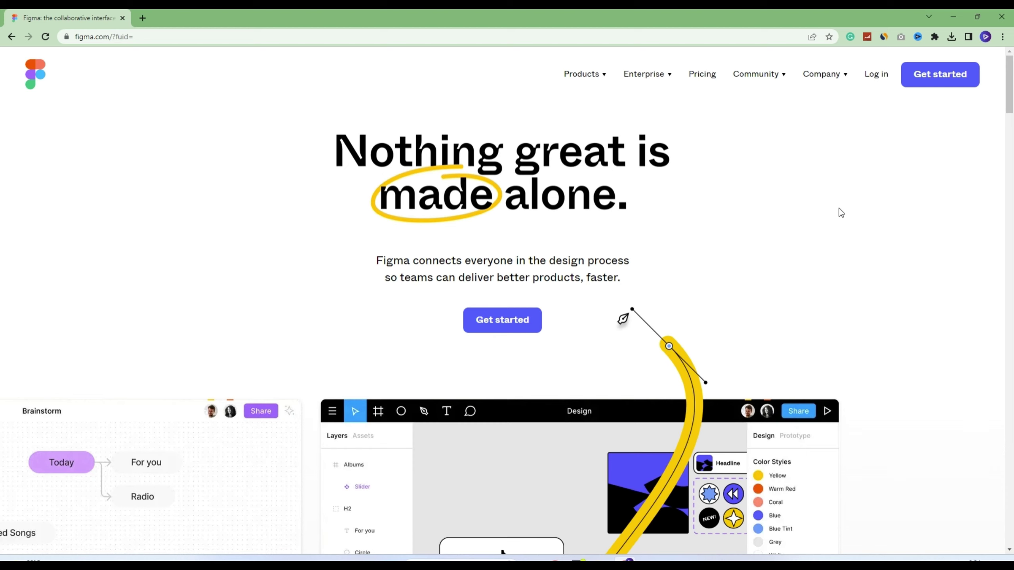
scroll(840, 212, down, 5)
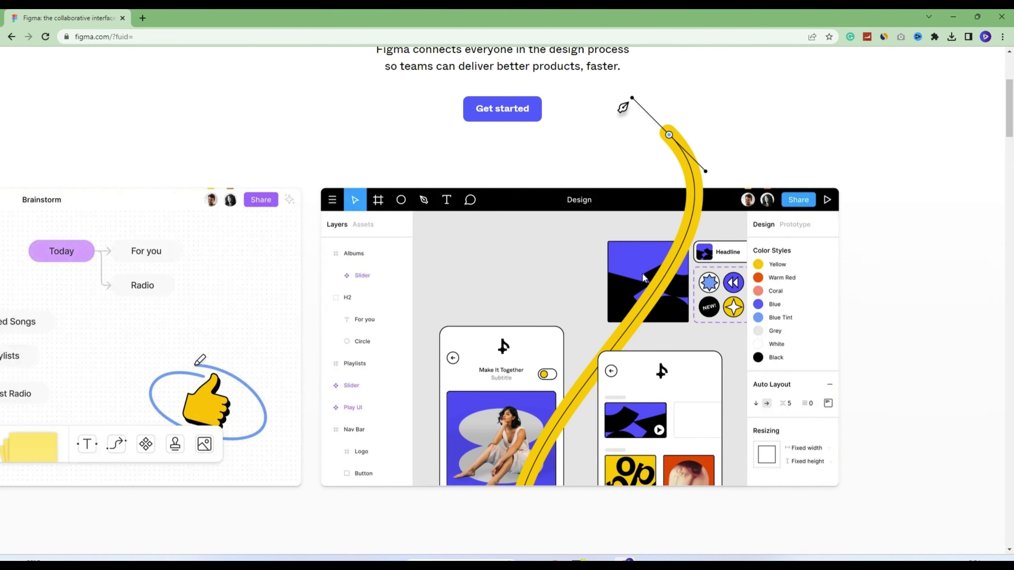
scroll(755, 241, up, 4)
scroll(755, 243, up, 2)
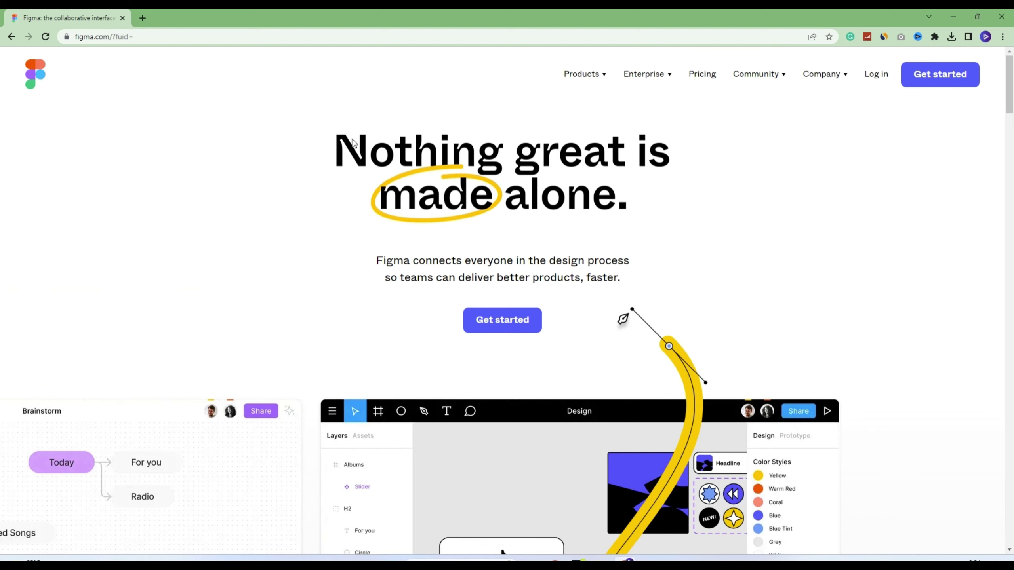
scroll(725, 189, down, 4)
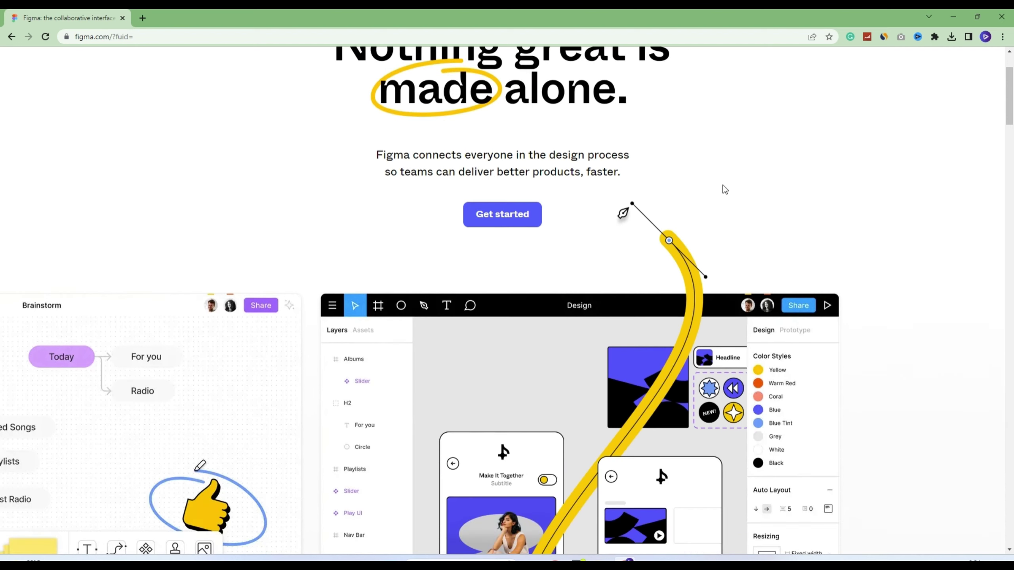
scroll(724, 189, up, 4)
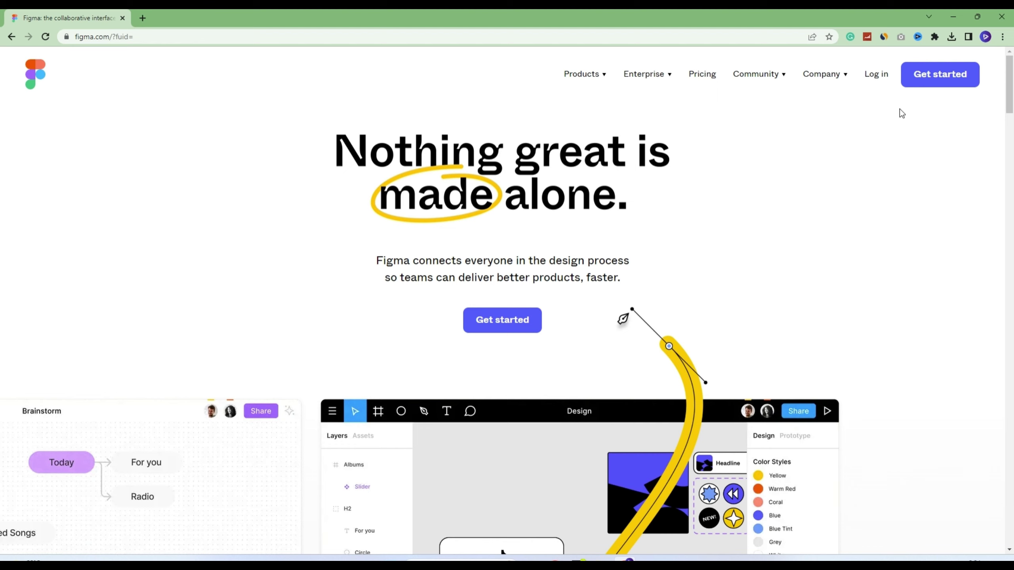
Create or sign in to a Figma account using Continue with Google.
click(921, 80)
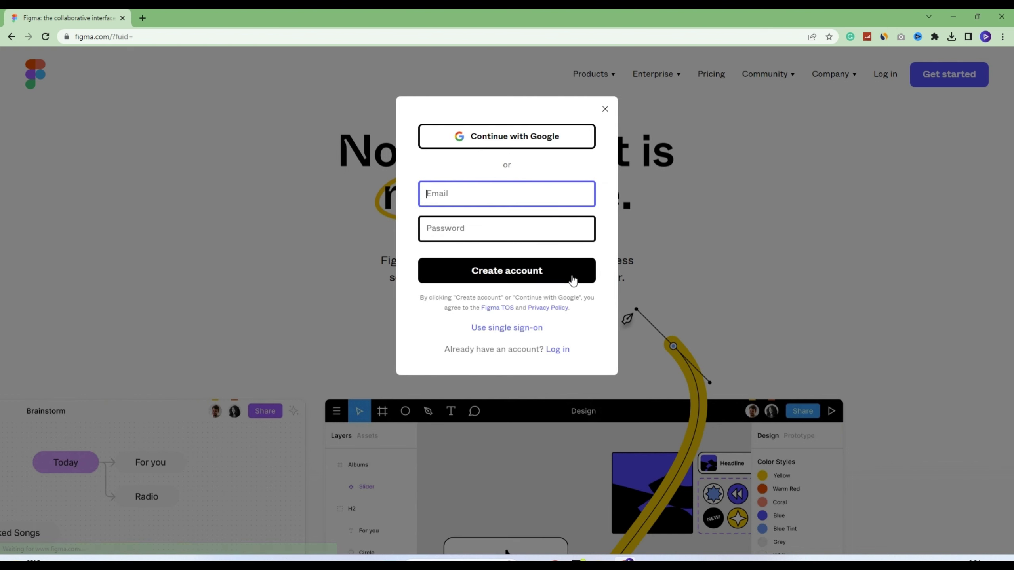
click(498, 137)
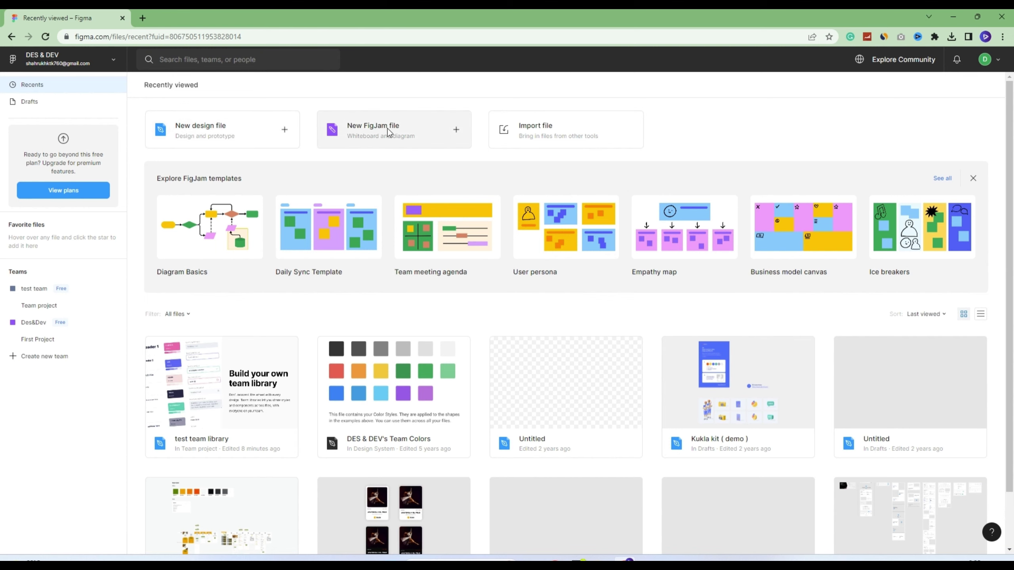
Open the Drafts list, glance at Recents, then return to Drafts.
click(40, 103)
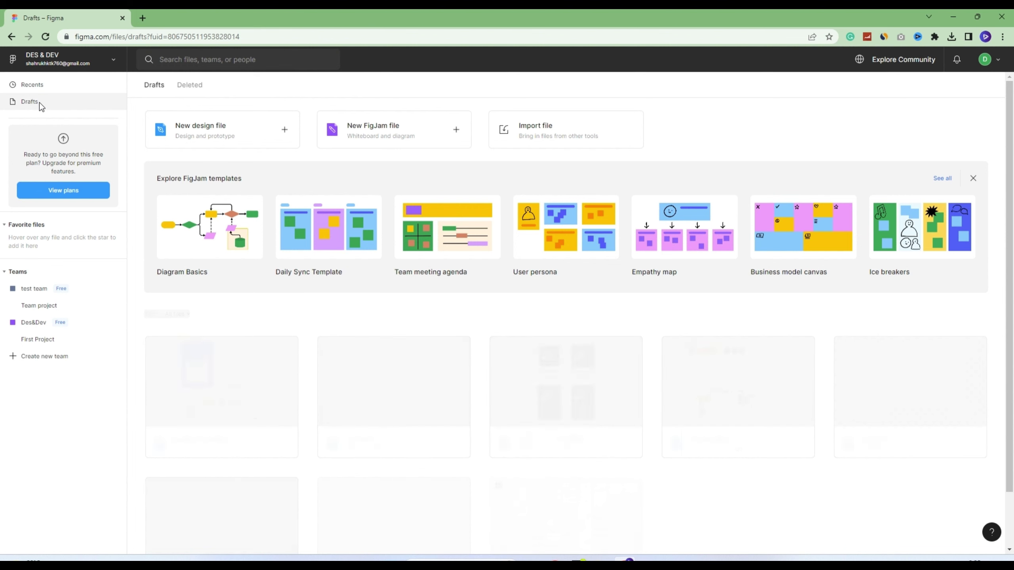
scroll(561, 309, down, 2)
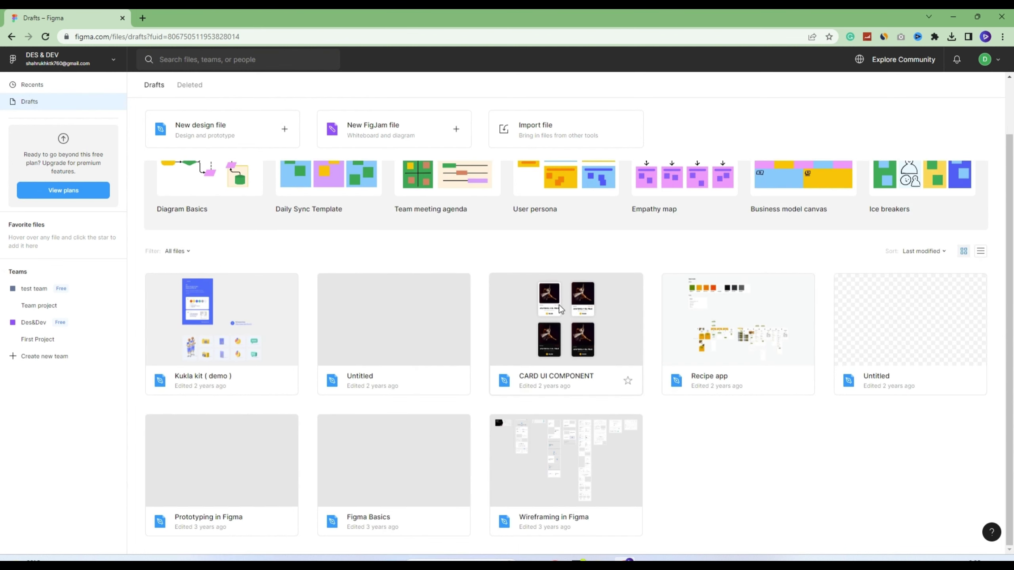
scroll(601, 321, up, 2)
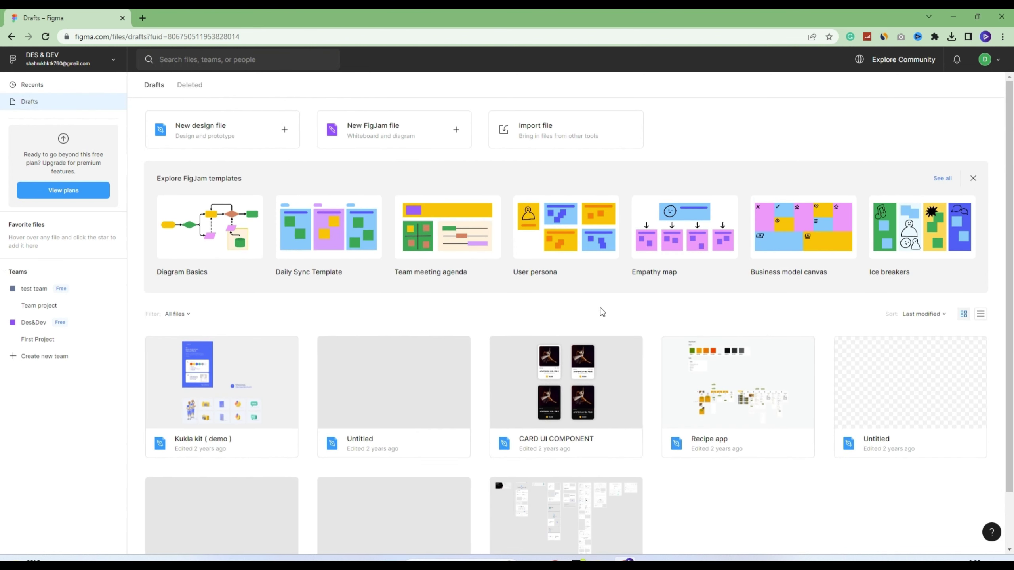
click(44, 89)
click(99, 103)
Download the Figma desktop app installer via Get desktop app in the account menu.
click(985, 68)
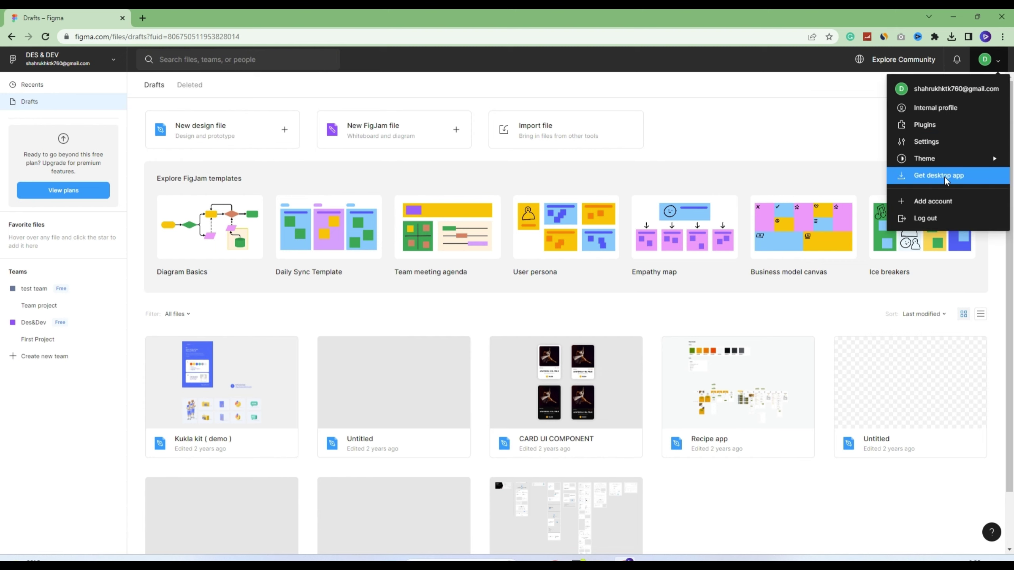
click(857, 120)
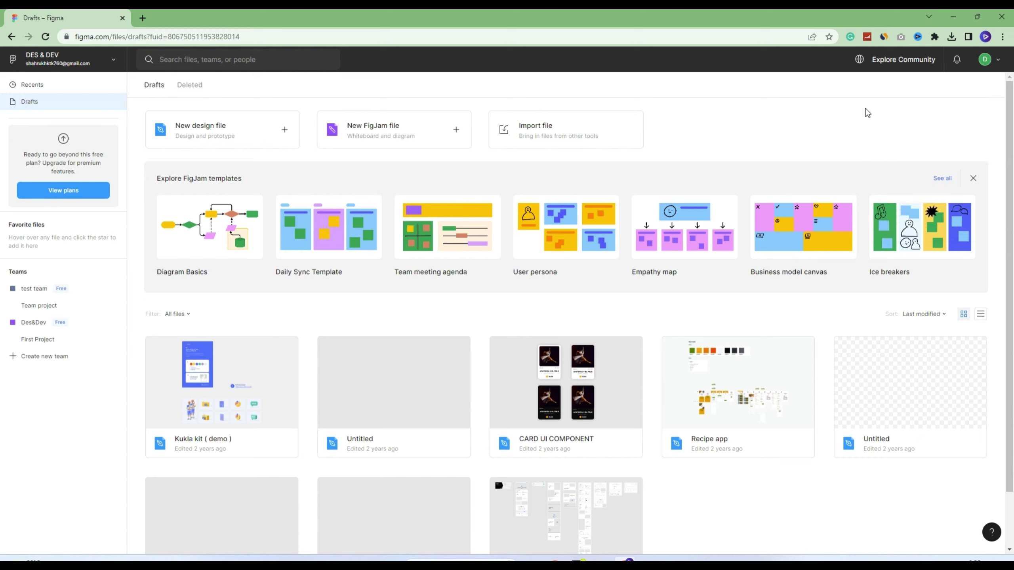
click(998, 61)
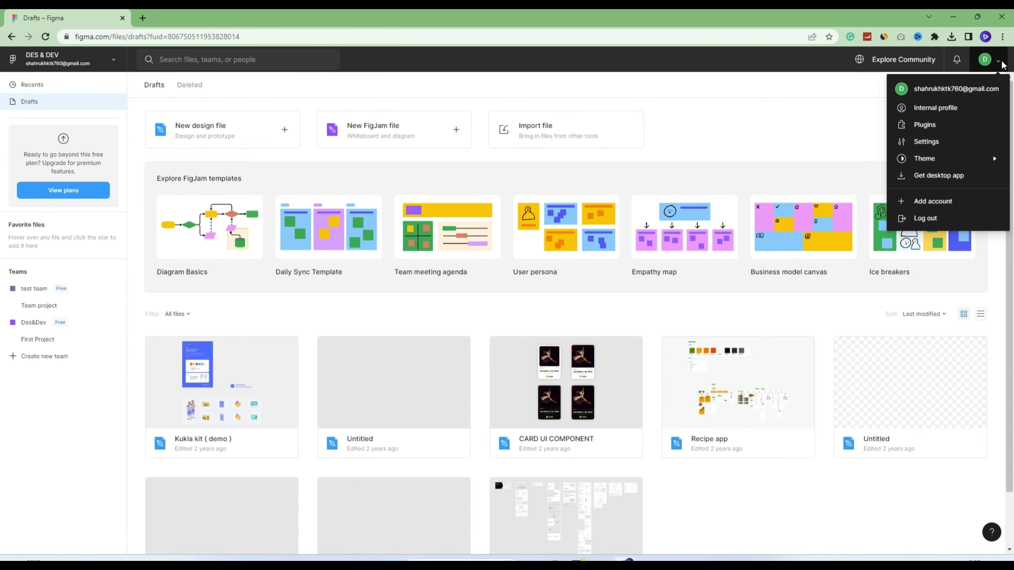
click(938, 176)
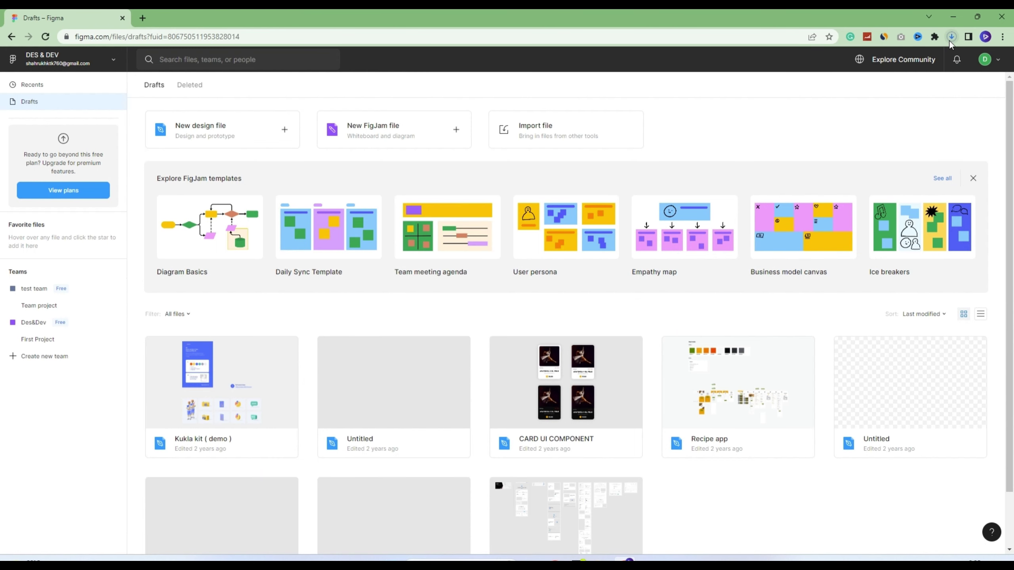
Check the installer's progress in Chrome's downloads, then open the pricing plan comparison.
click(951, 40)
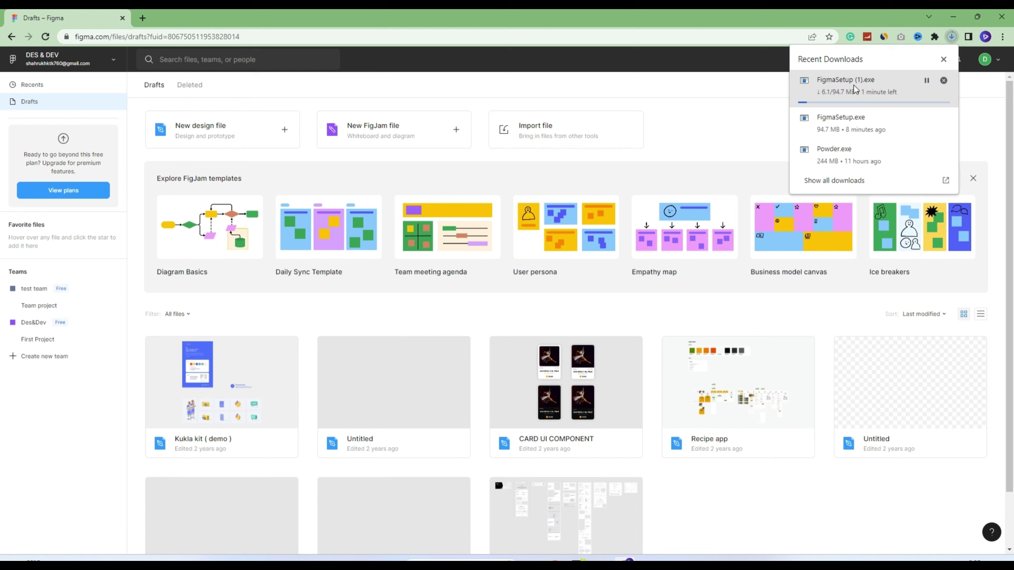
click(789, 82)
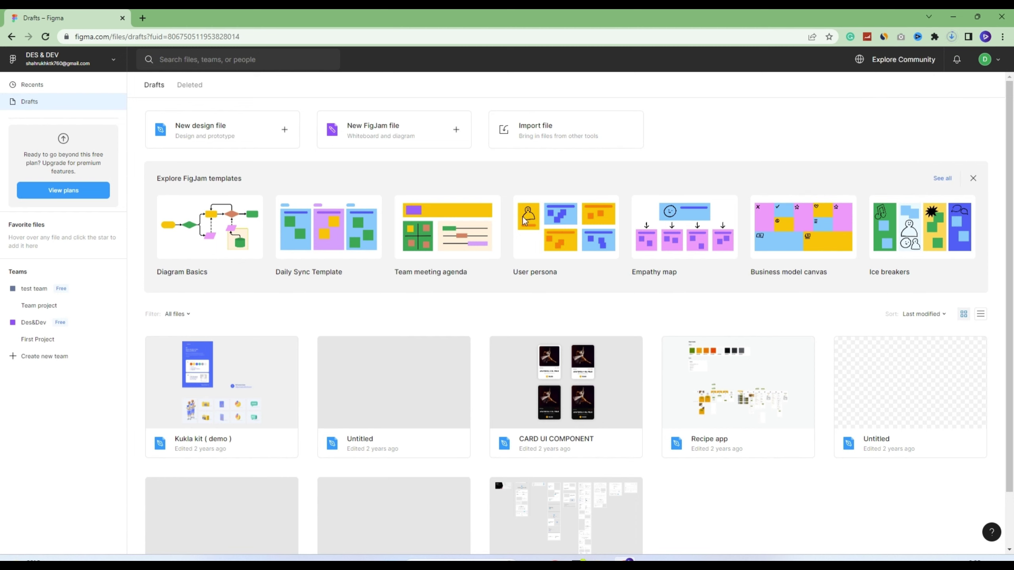
click(77, 190)
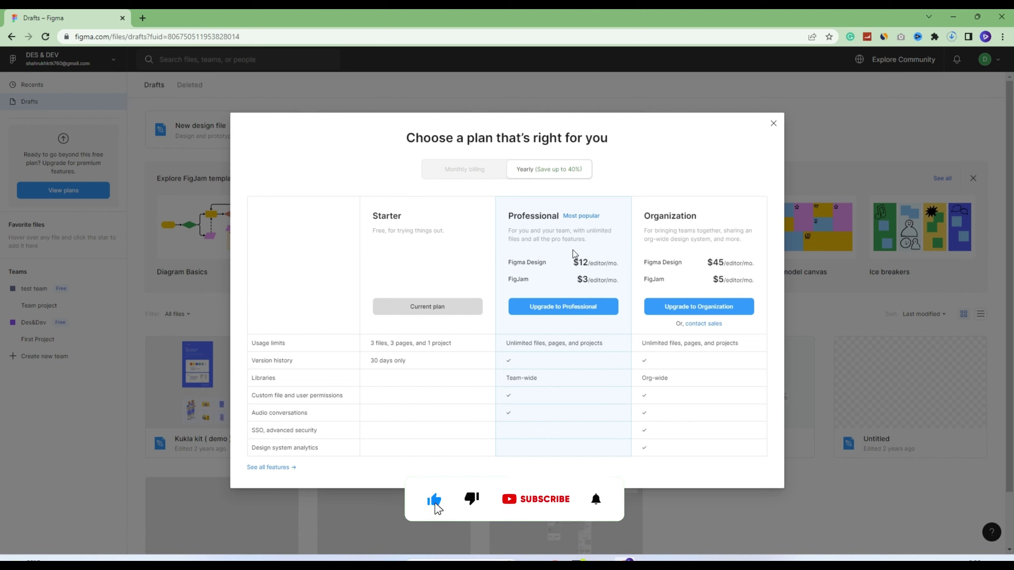
Review the Starter, Professional and Organization feature tooltips, then close the Choose a plan dialog.
mouse_move(315, 362)
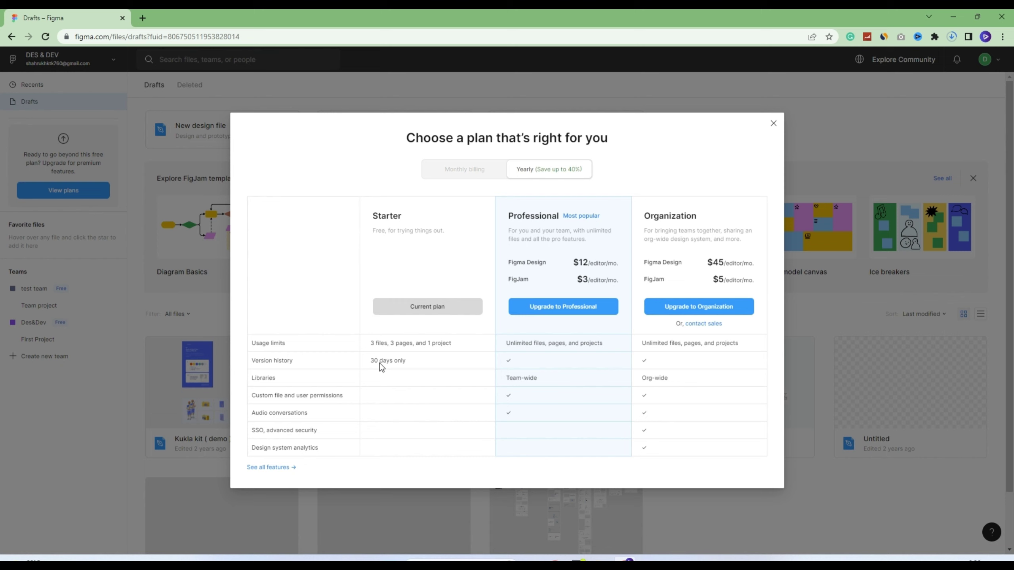
mouse_move(383, 364)
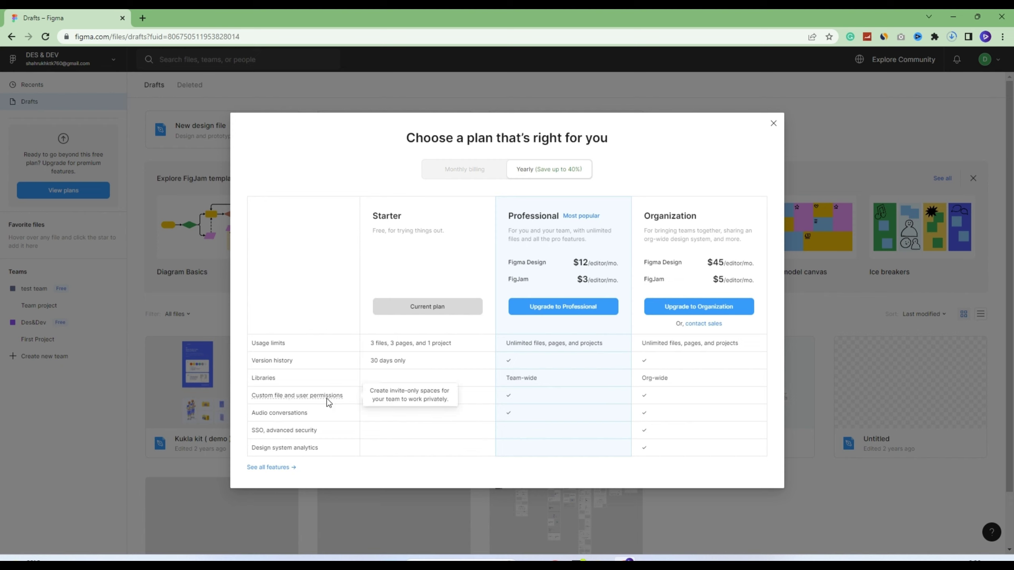
mouse_move(343, 456)
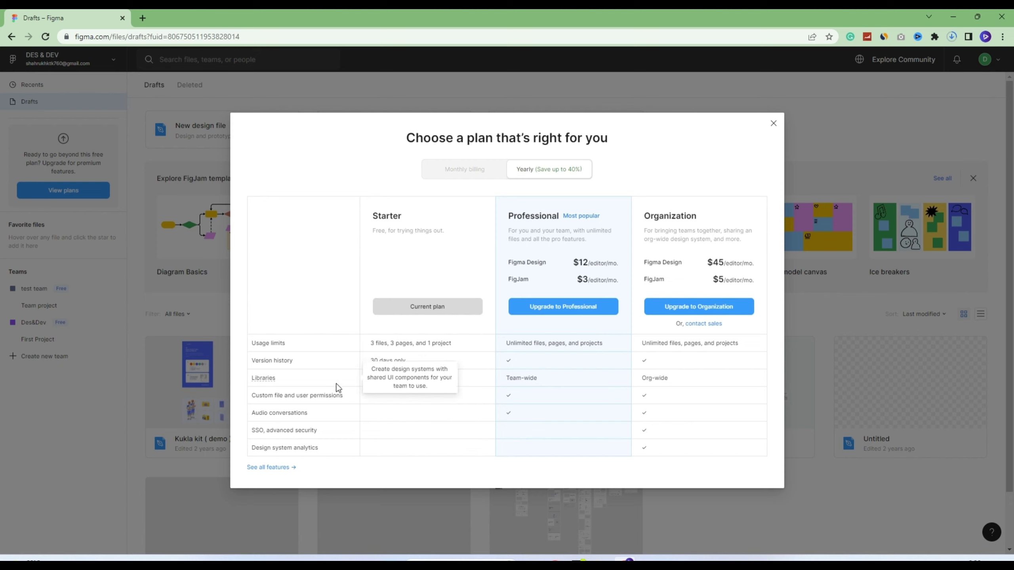
mouse_move(355, 400)
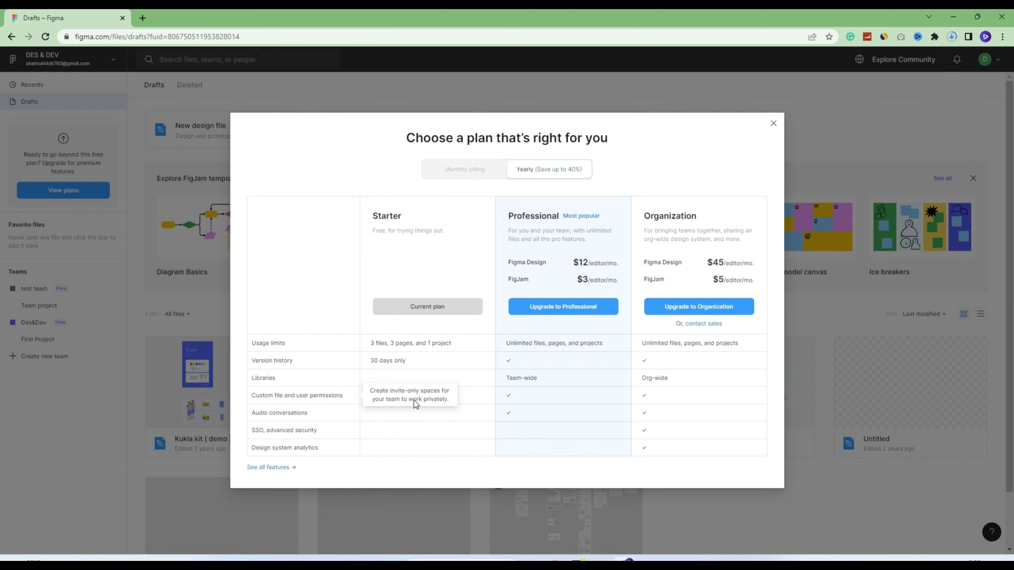
mouse_move(294, 384)
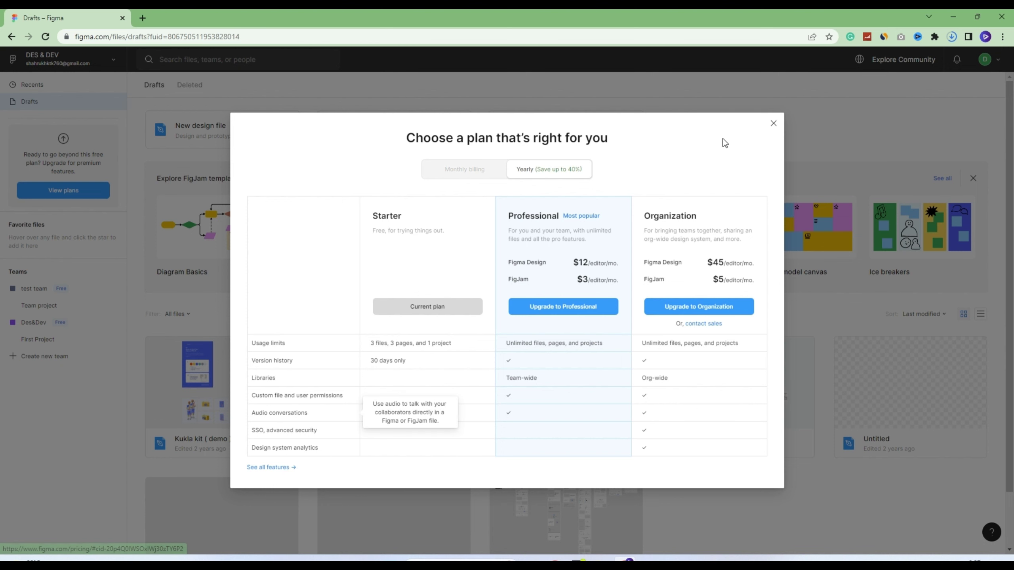
click(773, 124)
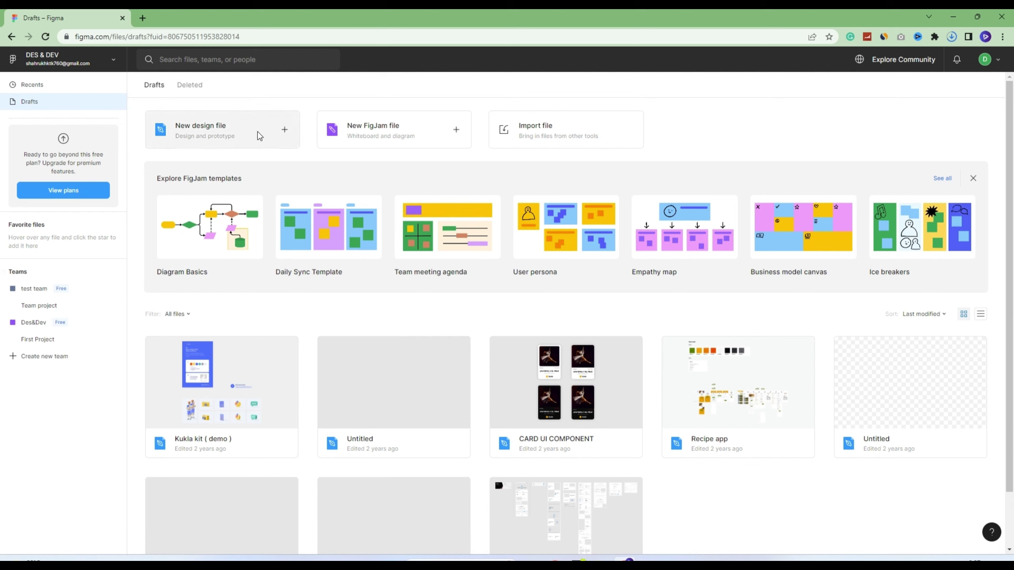
Download the desktop app again and run FigmaSetup.exe from Chrome's downloads.
click(997, 64)
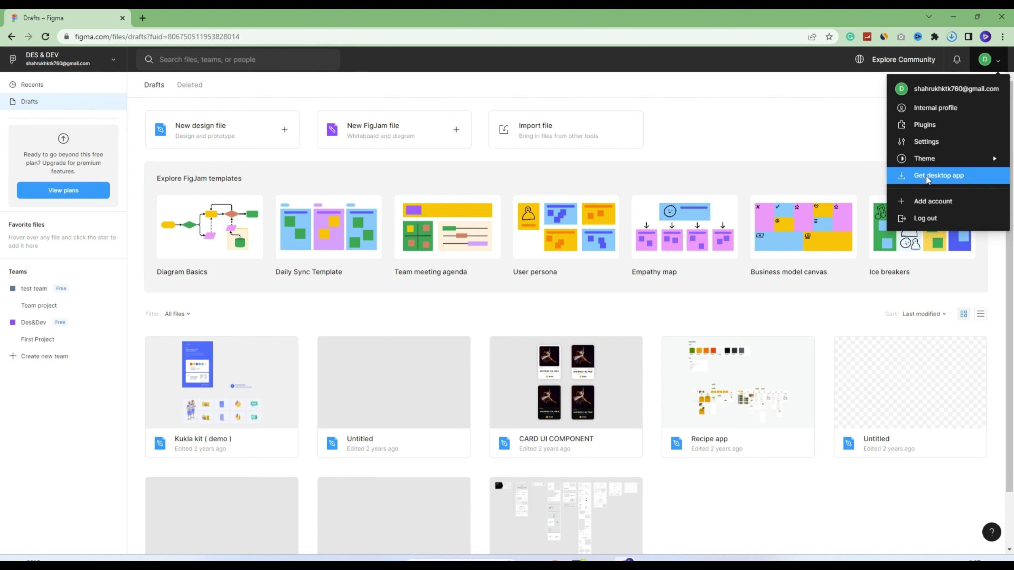
click(907, 43)
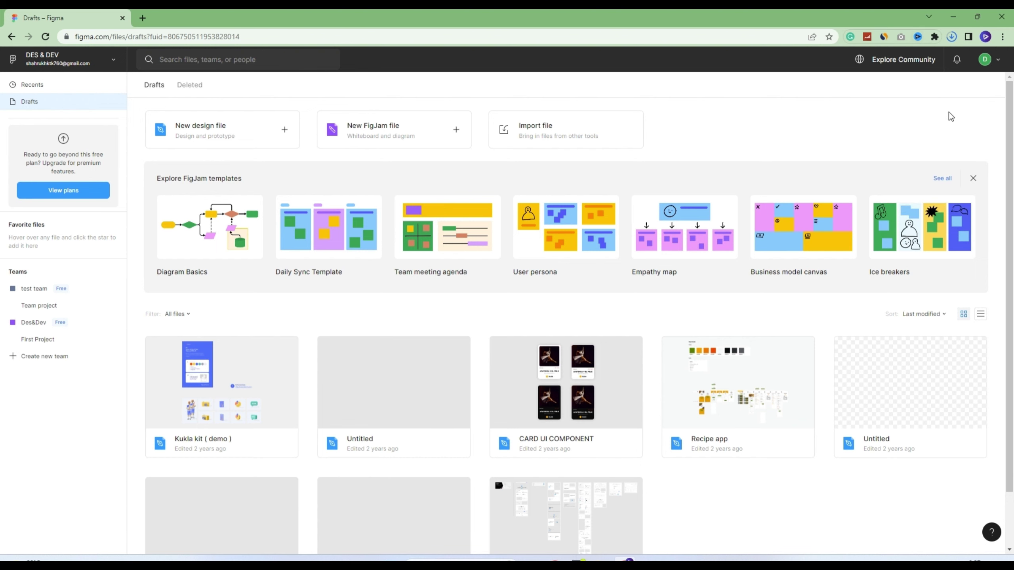
click(953, 38)
click(867, 122)
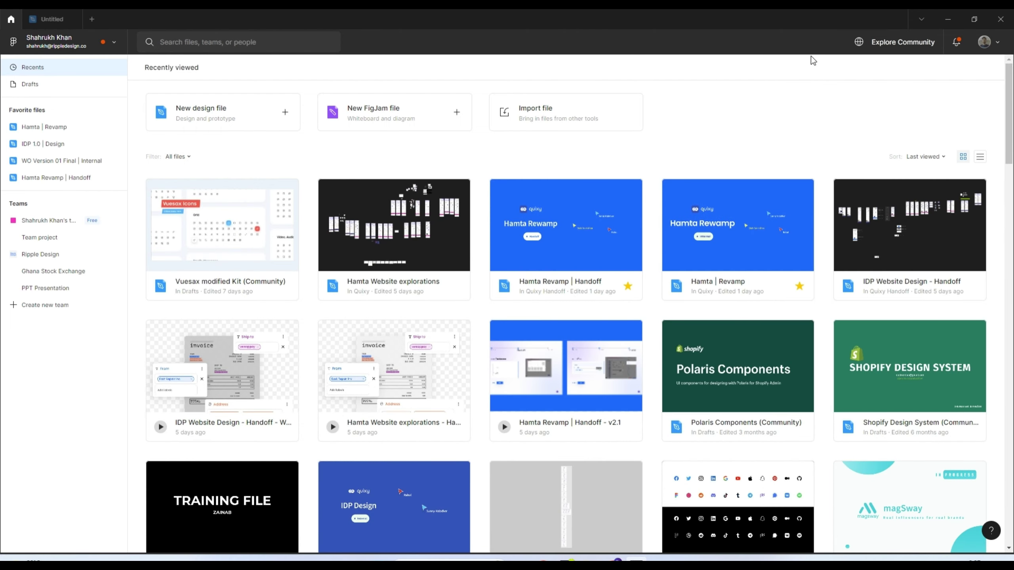
Add a second account via Switch account > Add account in the avatar menu.
click(986, 42)
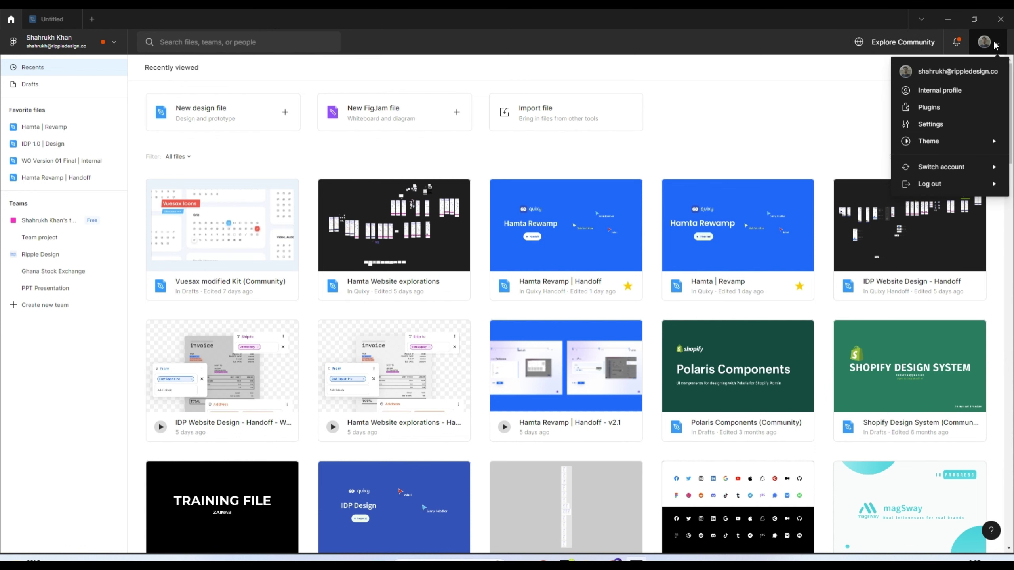
mouse_move(951, 172)
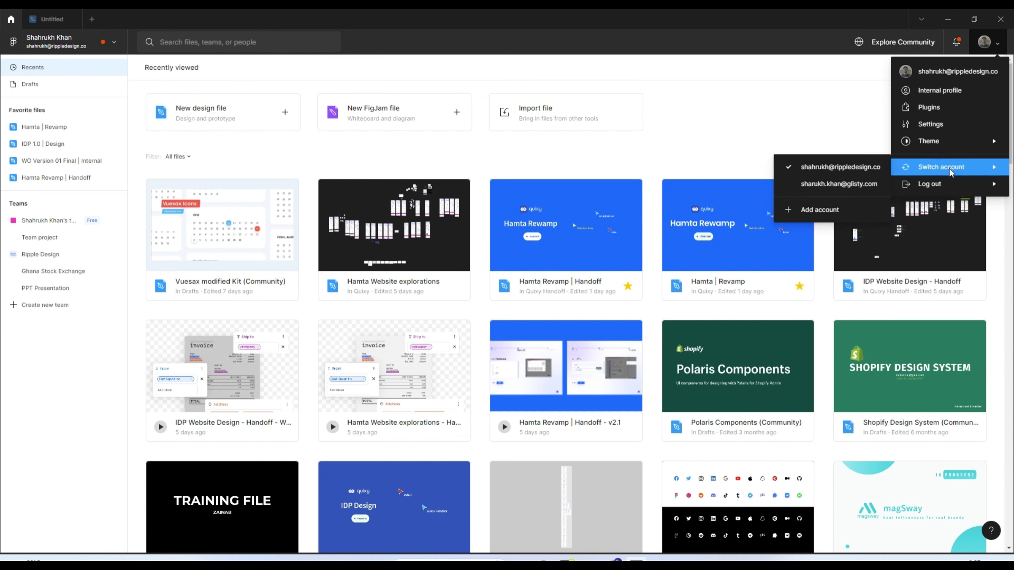
click(821, 209)
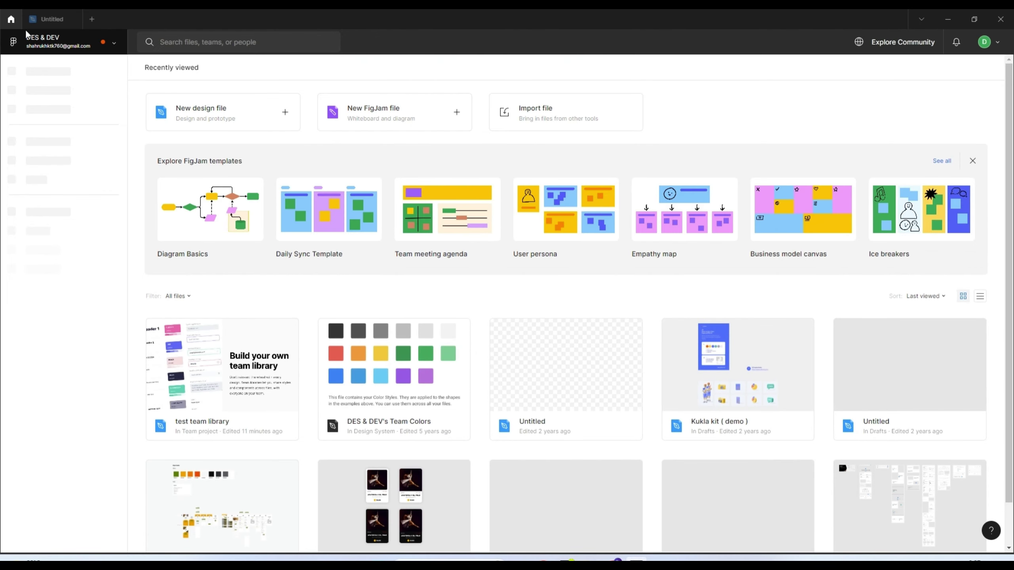
Switch to the Untitled tab to show the blank draft.
click(50, 19)
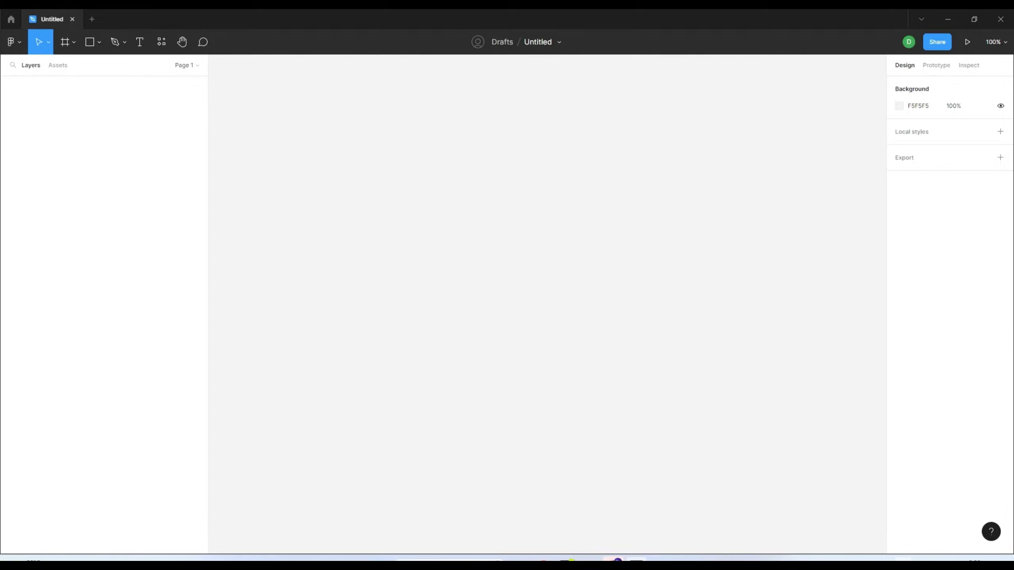
Turn Wi-Fi off from the Windows network Quick Settings.
click(903, 560)
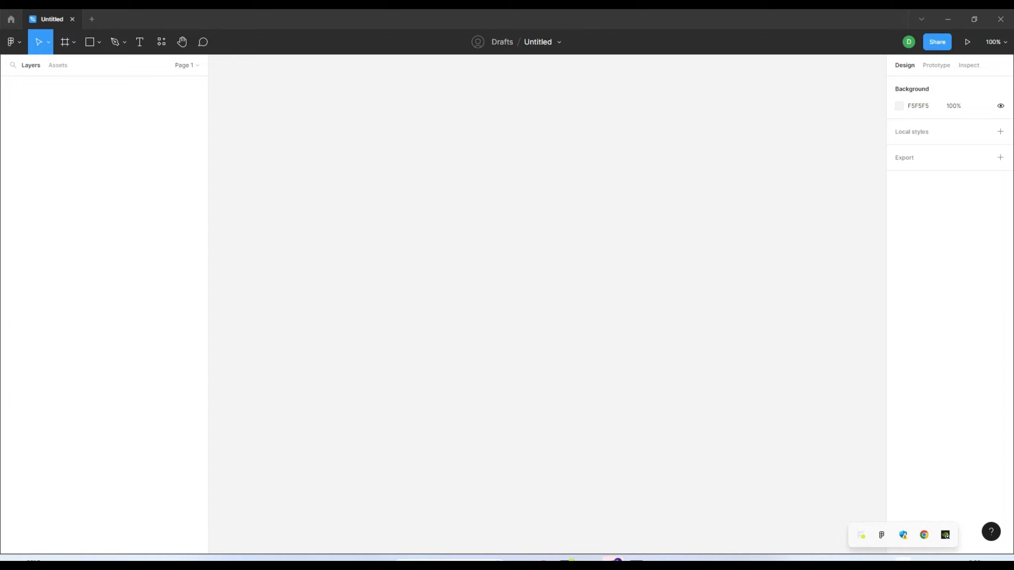
click(903, 559)
click(842, 469)
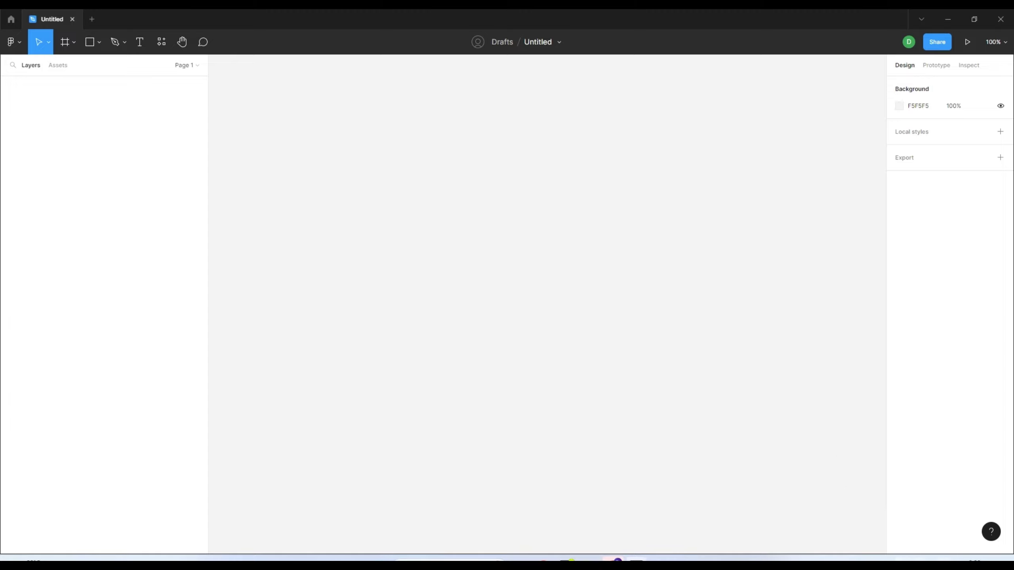
click(939, 560)
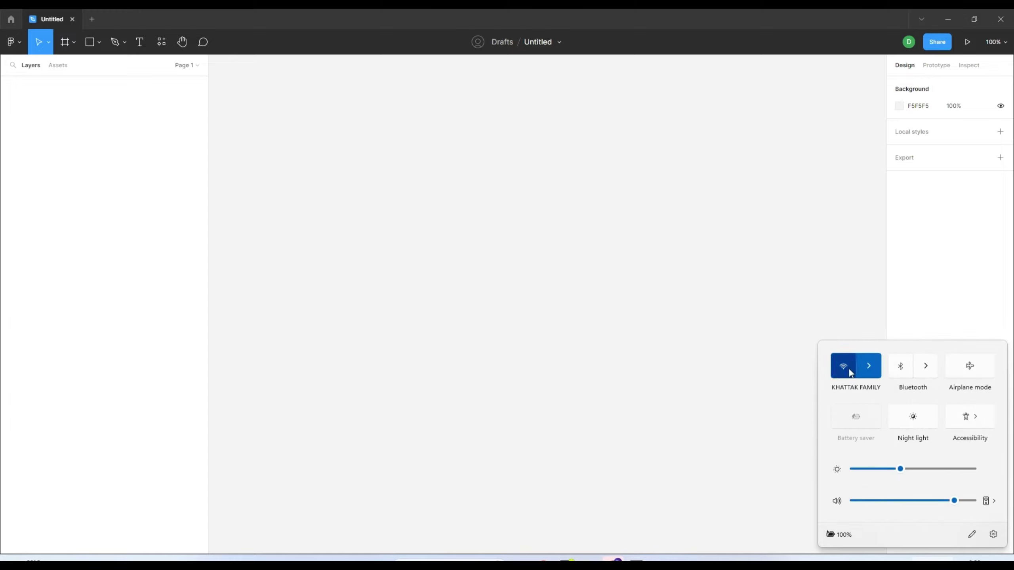
click(791, 324)
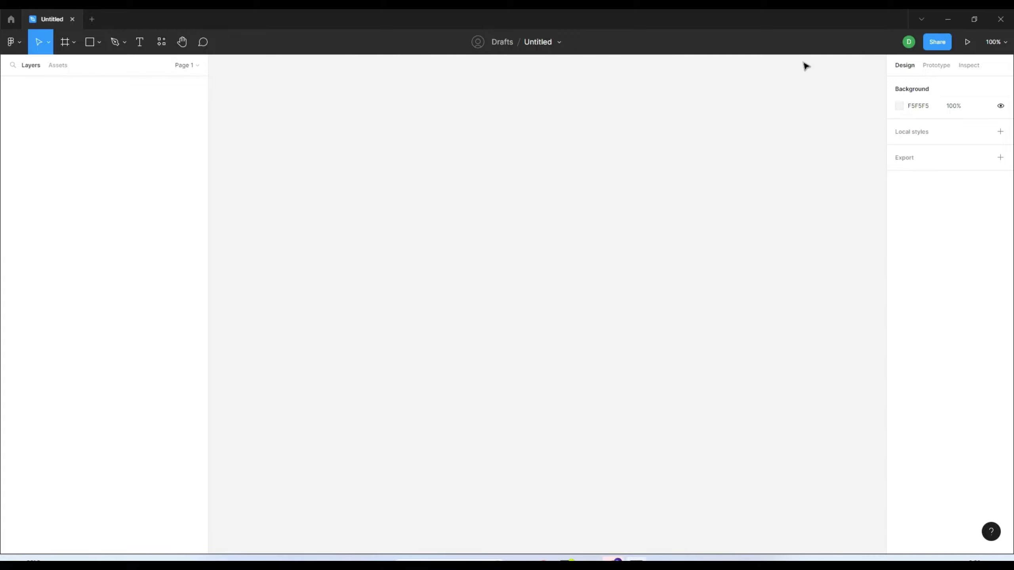
Minimize Figma, Chrome and the Downloads folder, then restore Figma from the taskbar.
click(949, 19)
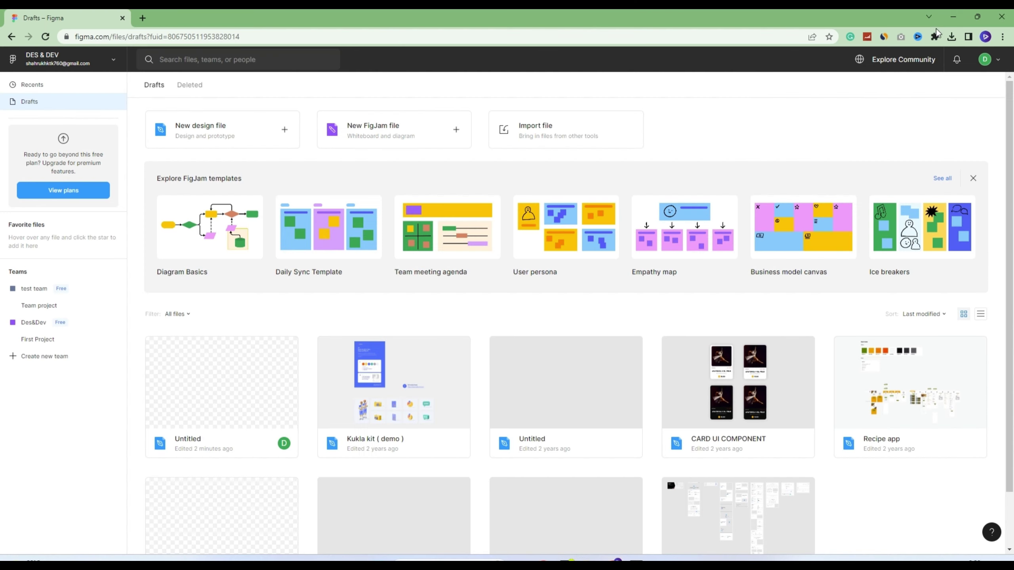
click(950, 17)
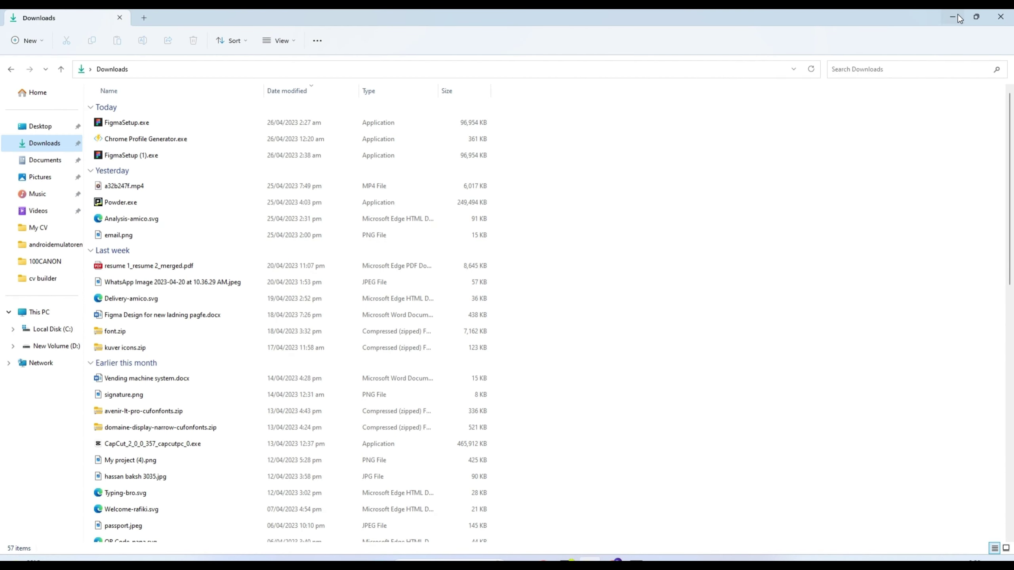
click(957, 16)
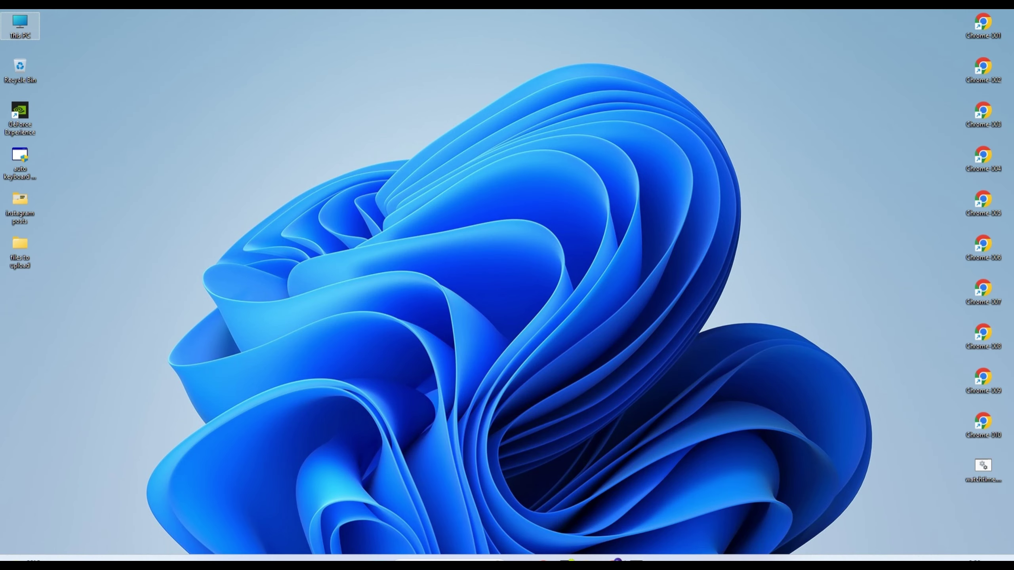
click(636, 559)
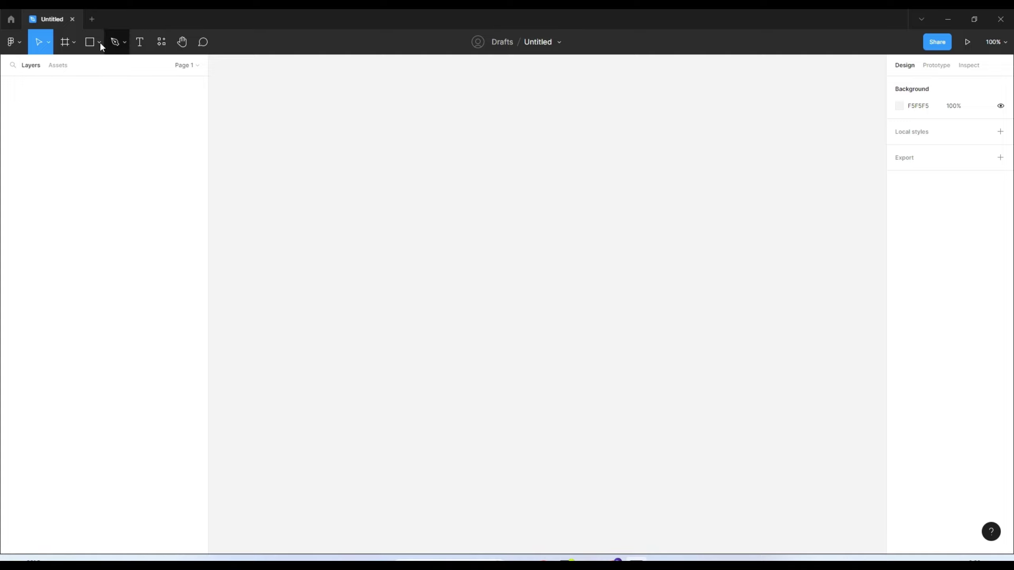
Draw a 317×297 grey rectangle, move it up-left, and close the Figma window.
click(90, 41)
drag(412, 164, 579, 320)
click(600, 235)
click(530, 236)
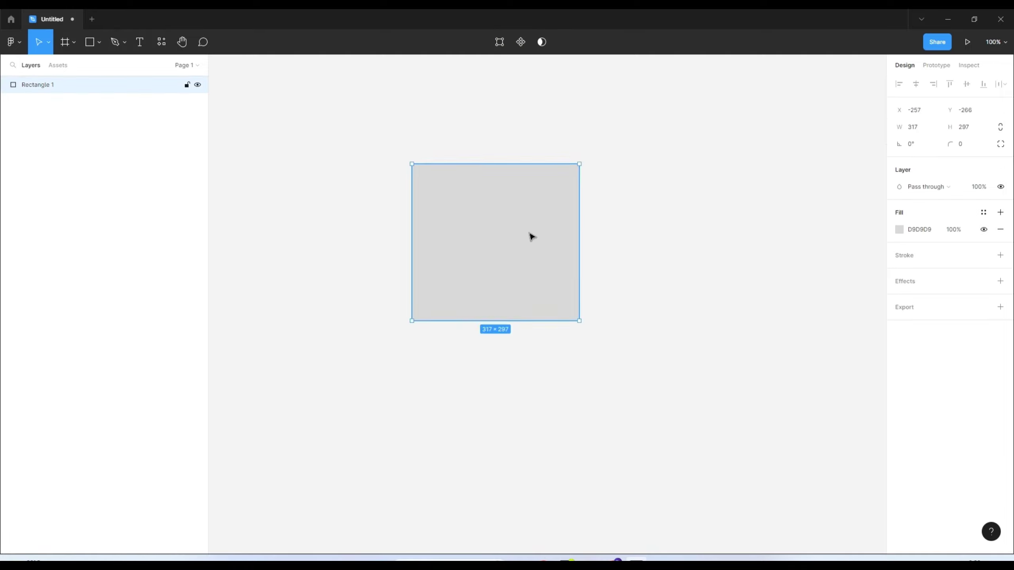
drag(529, 236, 464, 222)
click(613, 209)
click(1001, 18)
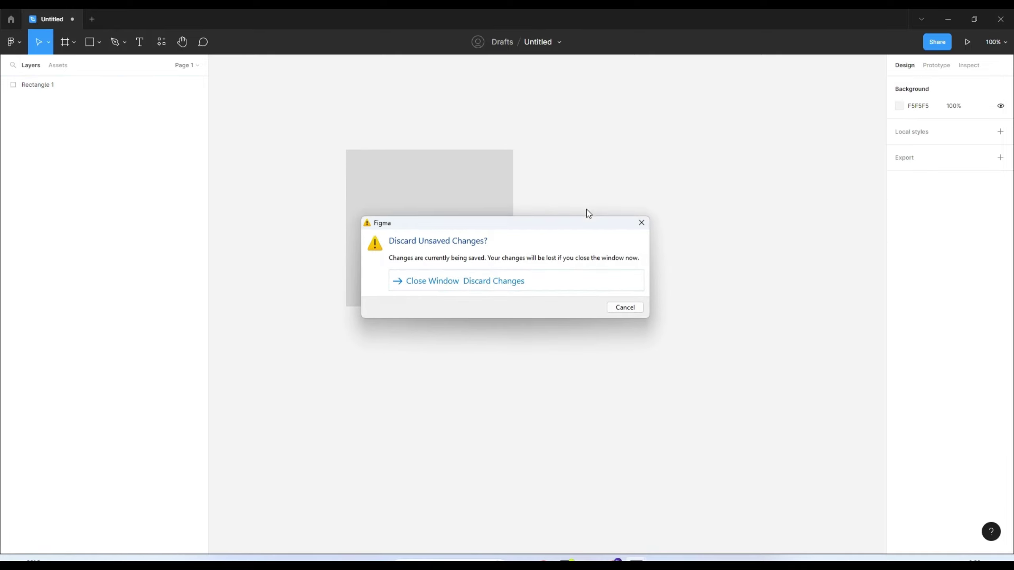
Discard the unsaved draft changes and relaunch Figma by searching 'figma' in Windows.
click(501, 287)
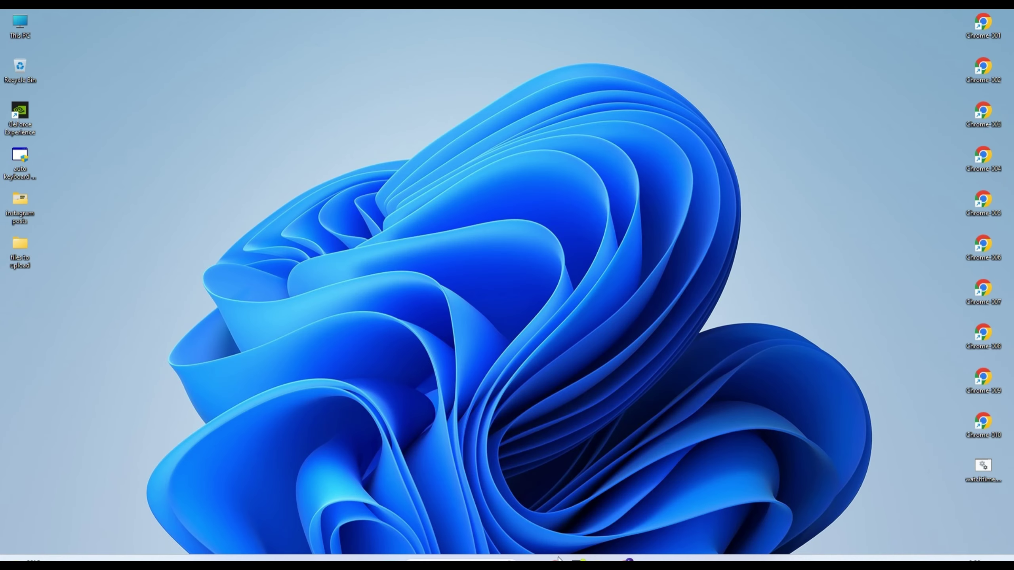
click(477, 561)
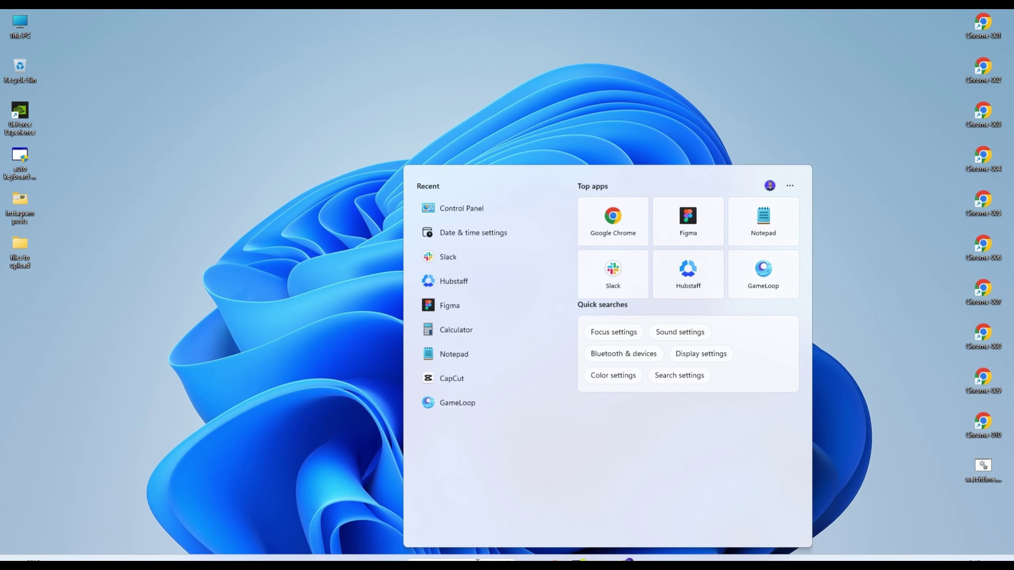
text(figma)
key(Return)
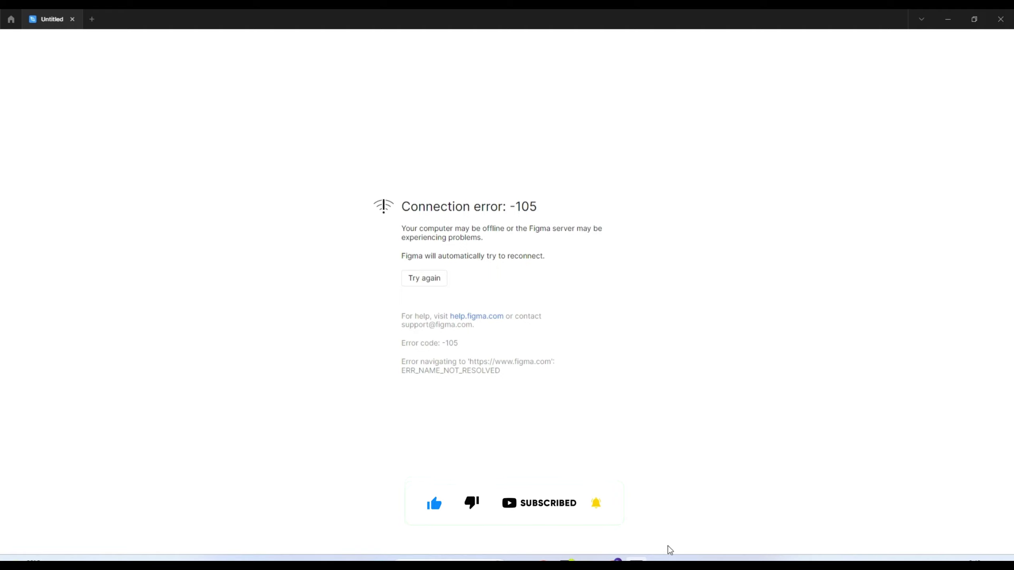
Re-enable Wi-Fi from Quick Settings and return to Figma's Connection error: -105 page.
click(974, 561)
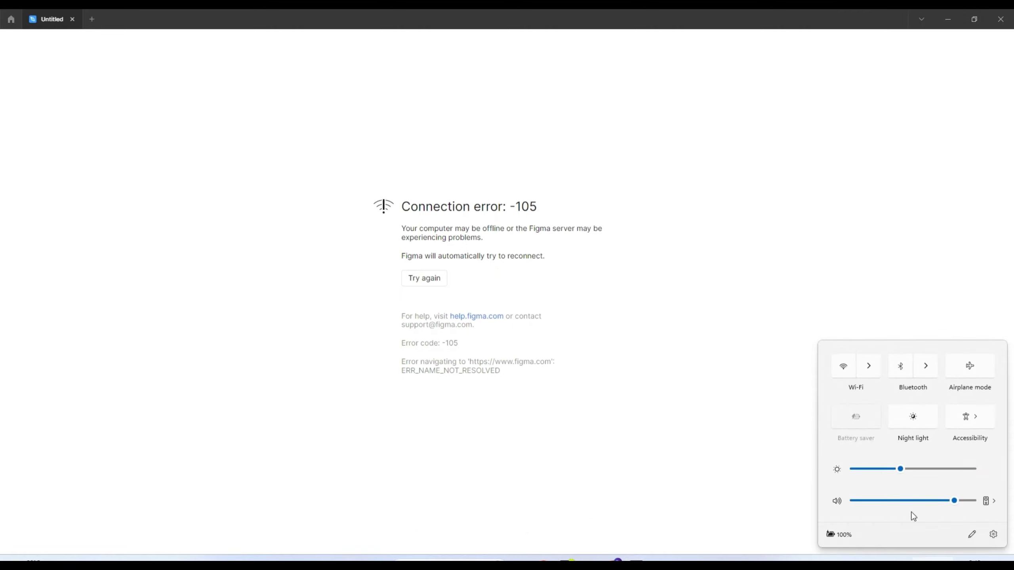
click(853, 369)
click(759, 385)
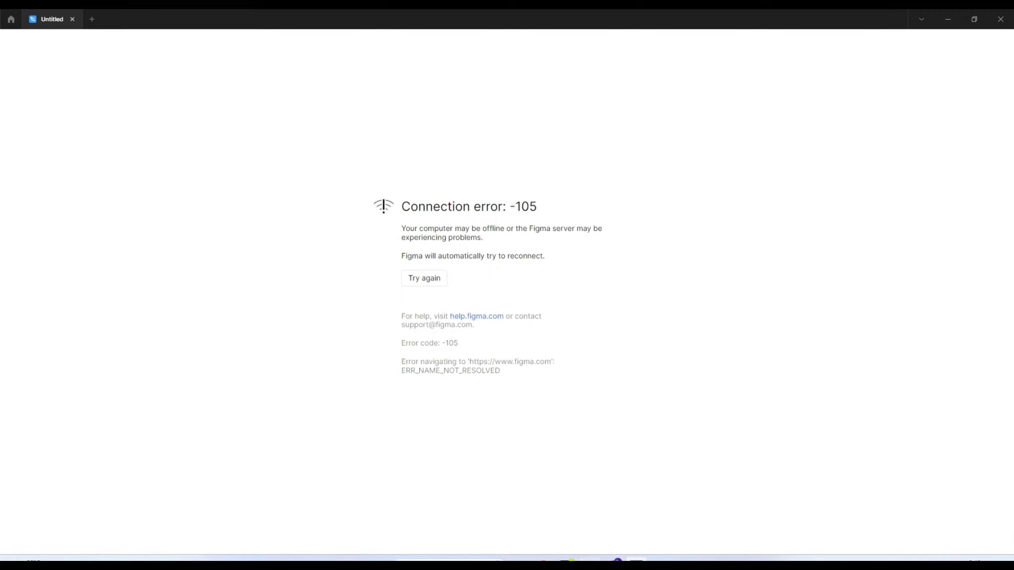